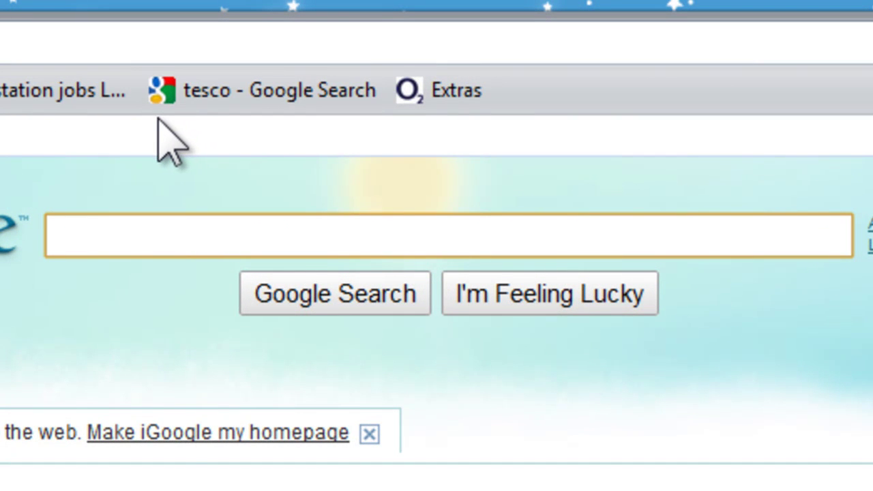
Search Google for 'youtube to mp3' to reach the Video2mp3 converter
{"action": "type", "text": "tu"}
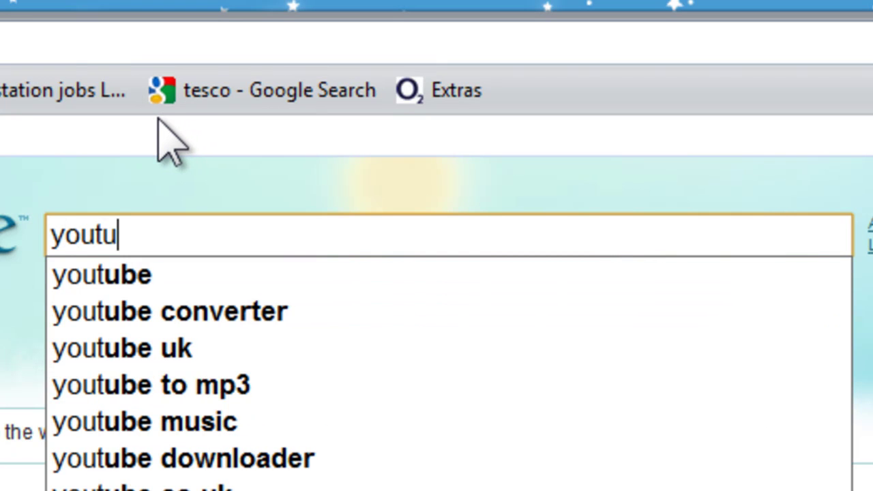
{"action": "type", "text": "be to mp3"}
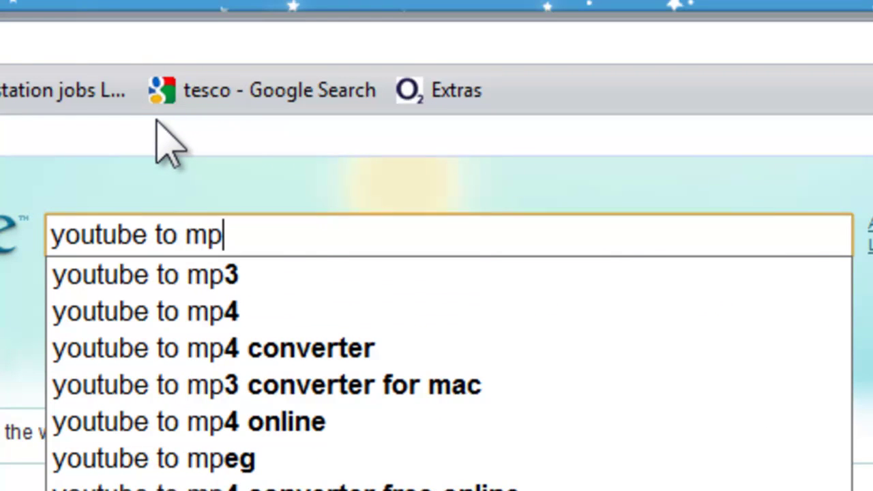
{"action": "key", "text": "Return"}
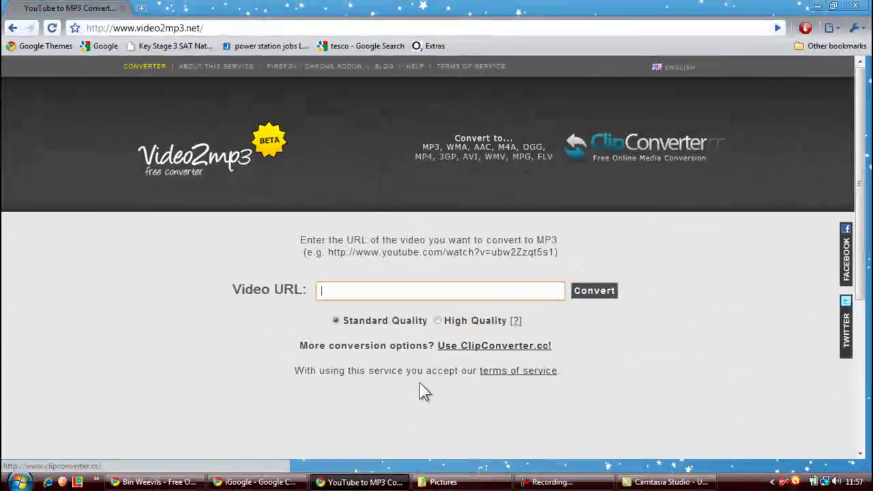
In a new YouTube tab, search 'is not afraid eminem' and open the Eminem - Not Afraid video
{"action": "left_click", "coordinate": [141, 7]}
{"action": "left_click", "coordinate": [325, 162]}
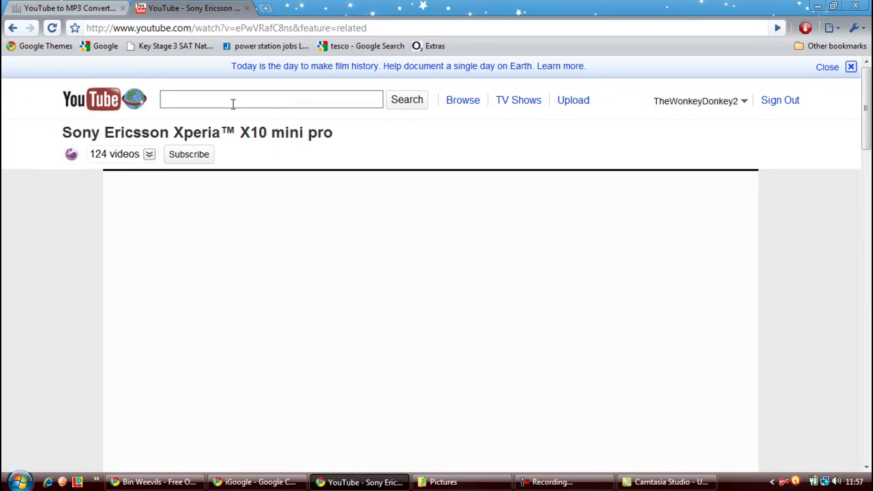
{"action": "left_click", "coordinate": [233, 101]}
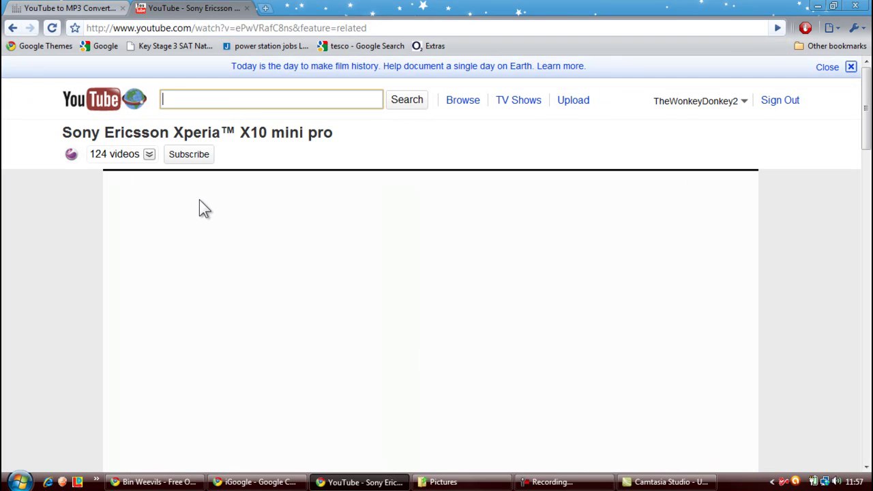
{"action": "type", "text": "im not"}
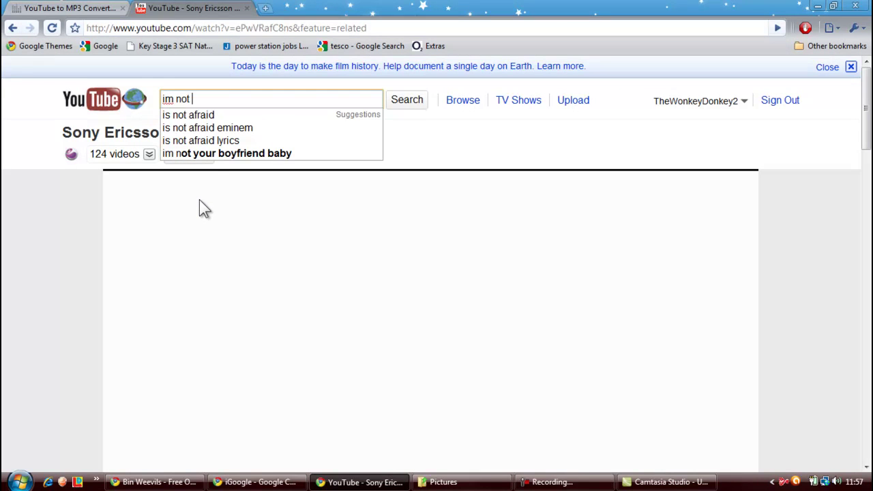
{"action": "key", "text": "Down"}
{"action": "key", "text": "Down"}
{"action": "key", "text": "Return"}
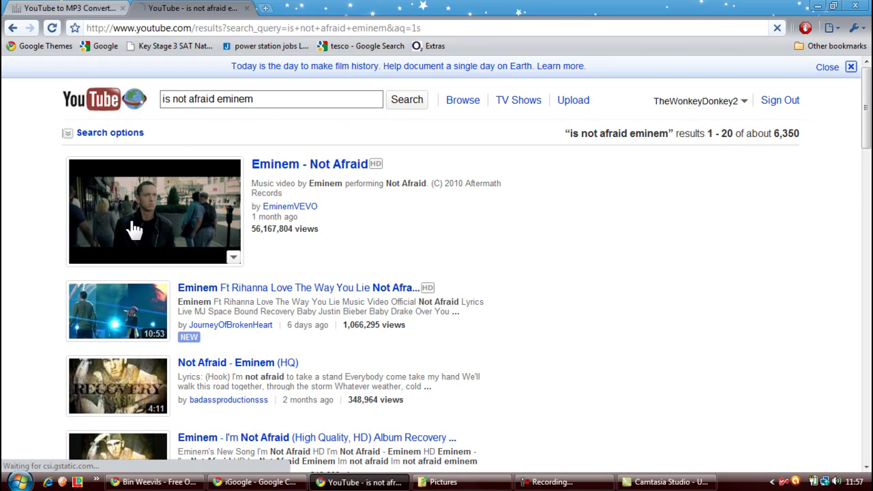
{"action": "left_click", "coordinate": [134, 229]}
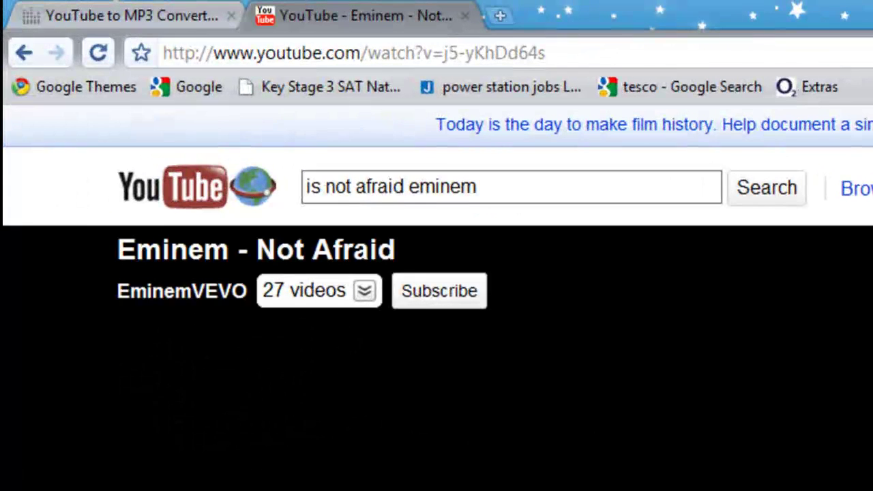
{"action": "scroll", "coordinate": [436, 298], "scroll_direction": "down", "scroll_amount": 3}
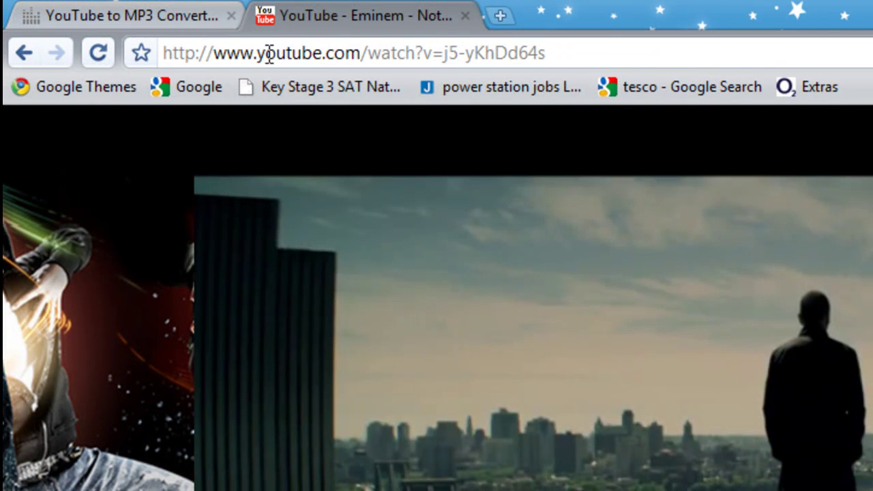
Copy the Not Afraid video's URL into Video2mp3's Video URL field and convert it
{"action": "left_click", "coordinate": [555, 54]}
{"action": "key", "text": "ctrl+c"}
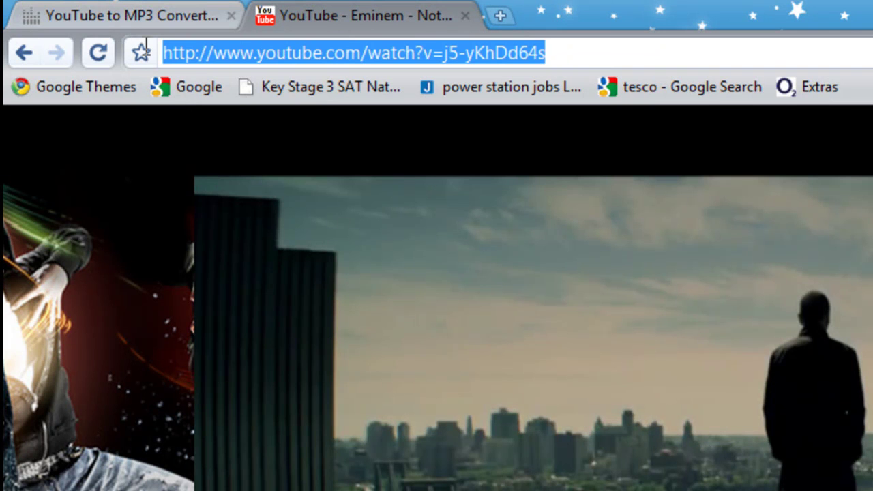
{"action": "right_click", "coordinate": [215, 50]}
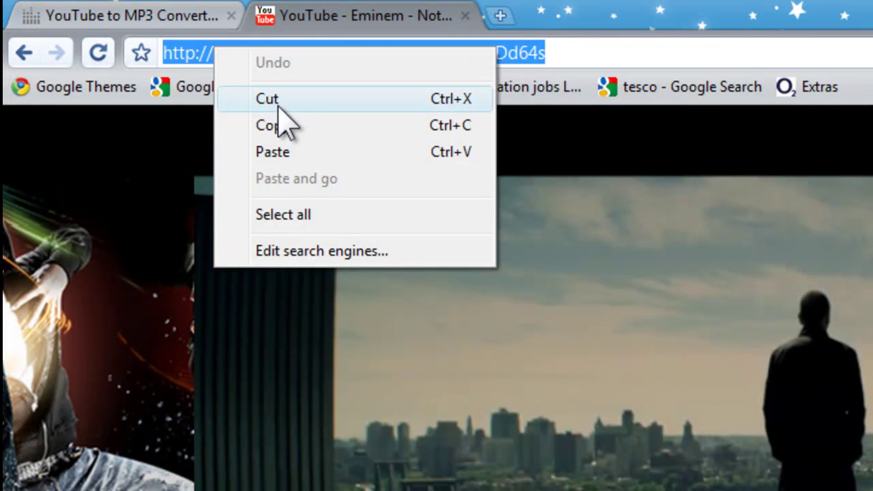
{"action": "left_click", "coordinate": [267, 125]}
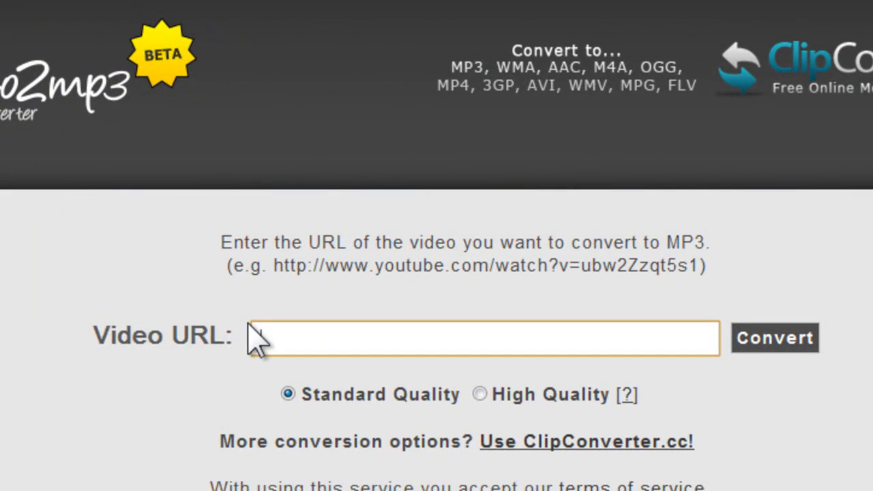
{"action": "key", "text": "ctrl+v"}
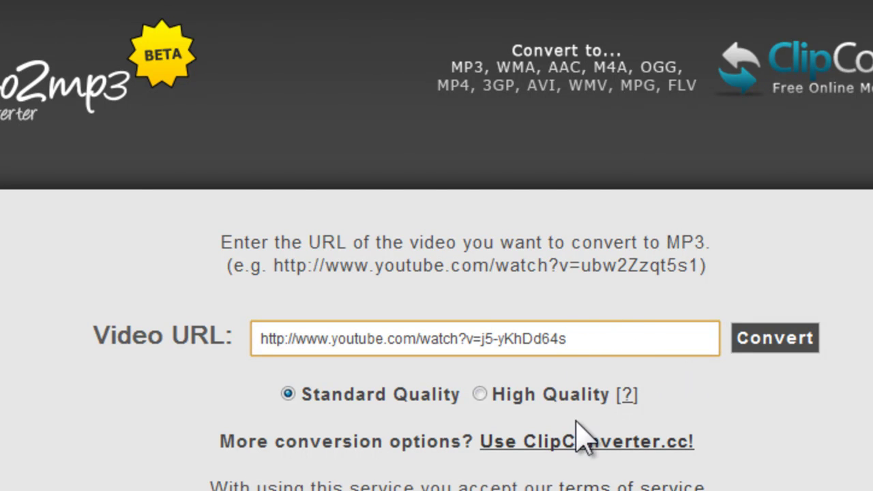
{"action": "left_click", "coordinate": [809, 337]}
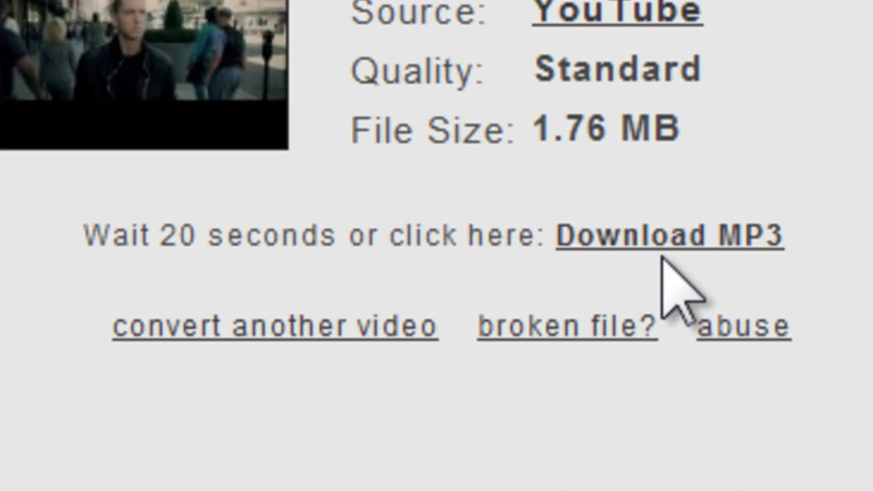
Download the Eminem - Not Afraid MP3, play it in Windows Media Player, then close the player
{"action": "left_click", "coordinate": [672, 232]}
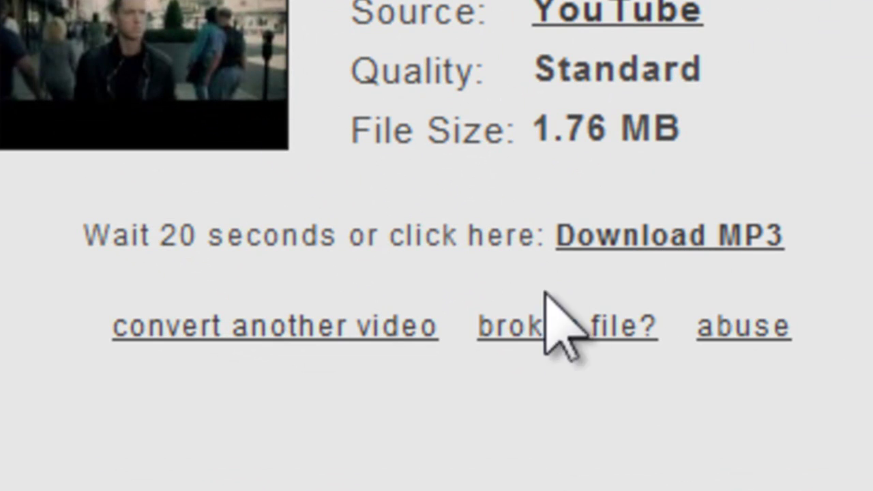
{"action": "left_click", "coordinate": [609, 233]}
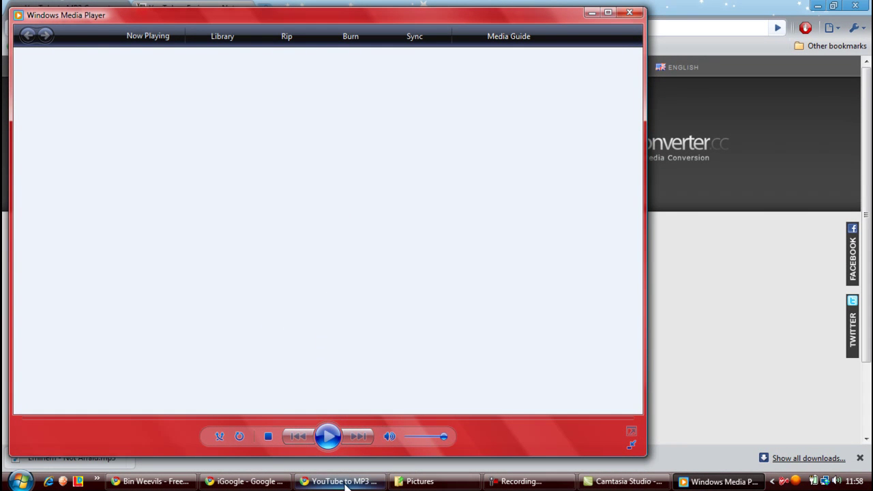
{"action": "mouse_move", "coordinate": [341, 482]}
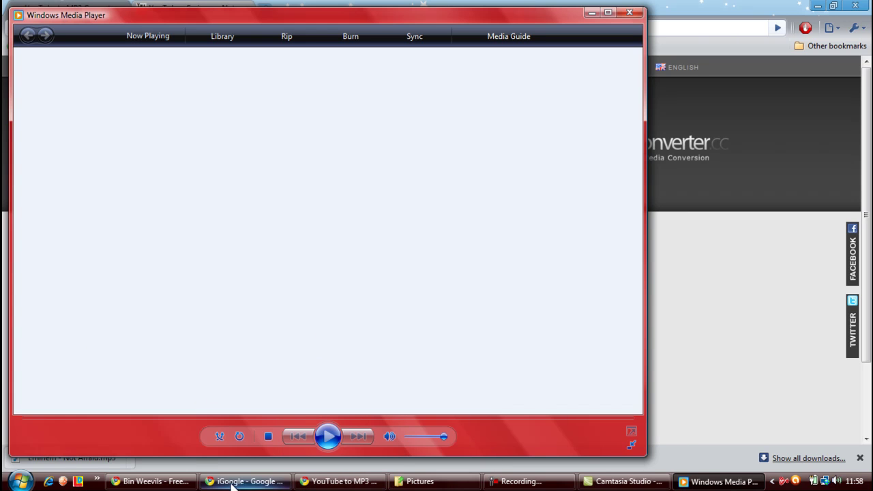
{"action": "left_click", "coordinate": [329, 437]}
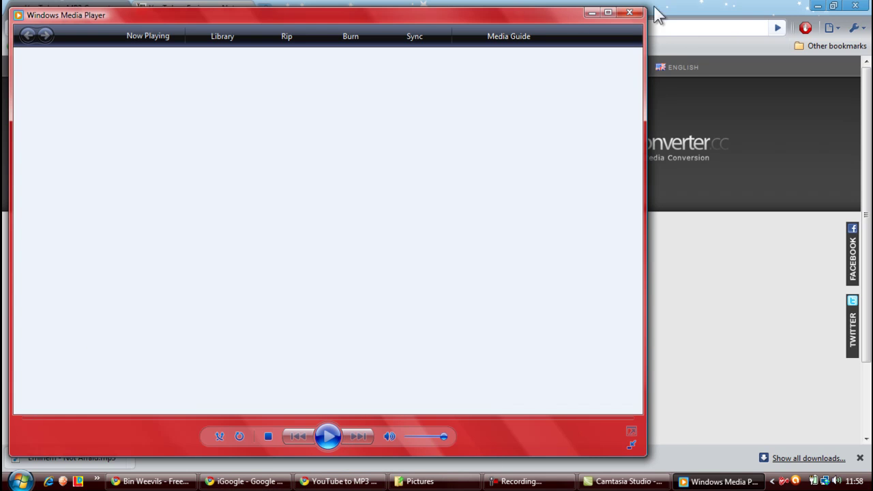
{"action": "left_click", "coordinate": [630, 12]}
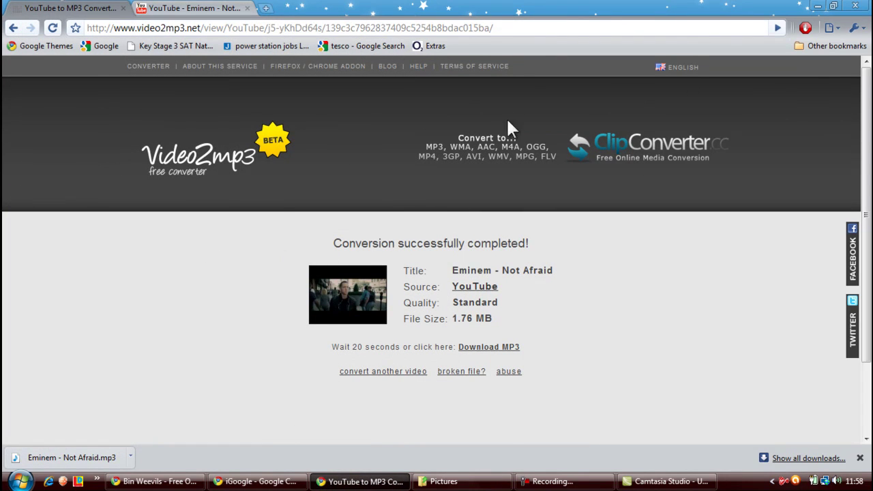
Open a new maximized Chrome window and run a Google search for 'we 7'
{"action": "left_click", "coordinate": [820, 7]}
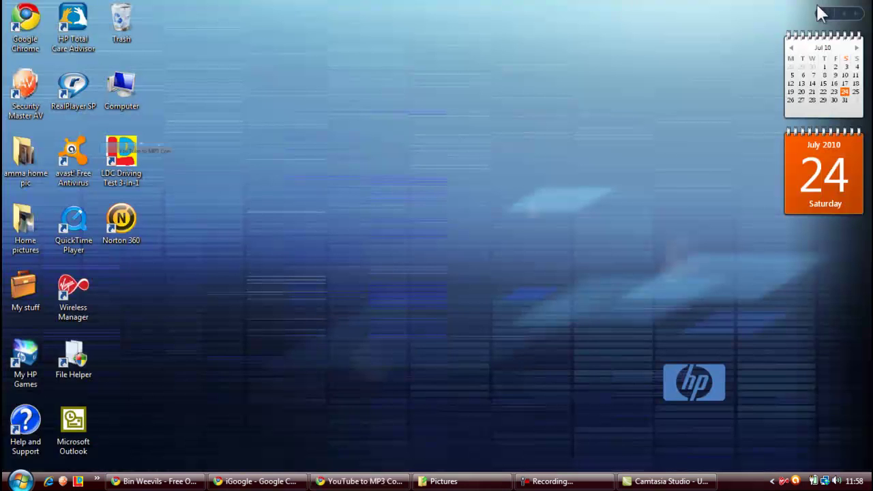
{"action": "double_click", "coordinate": [26, 20]}
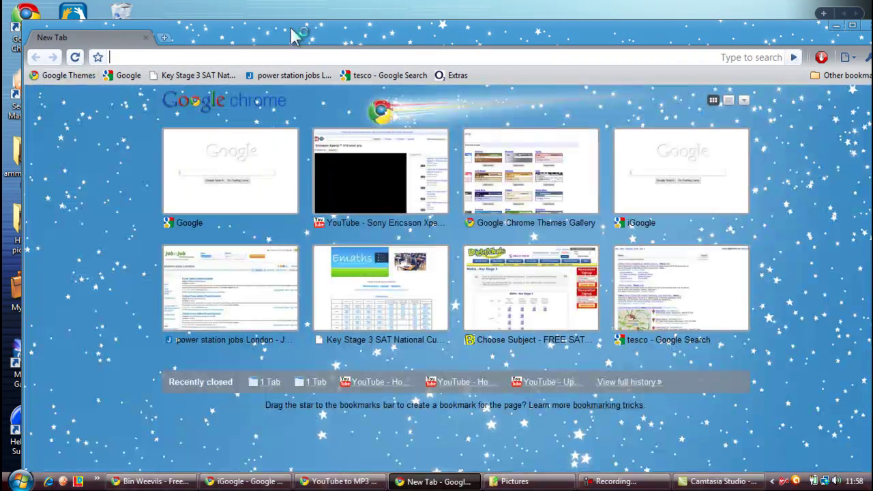
{"action": "left_click", "coordinate": [319, 147]}
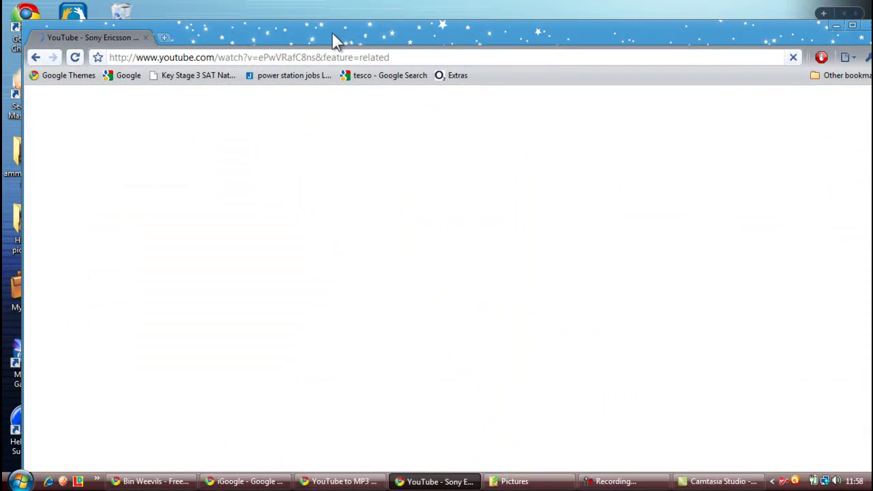
{"action": "double_click", "coordinate": [333, 35]}
{"action": "left_click", "coordinate": [103, 47]}
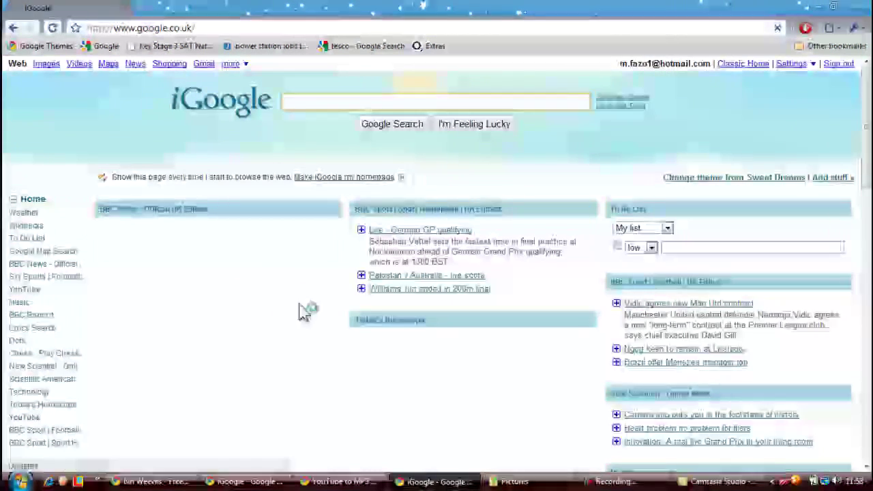
{"action": "type", "text": "we"}
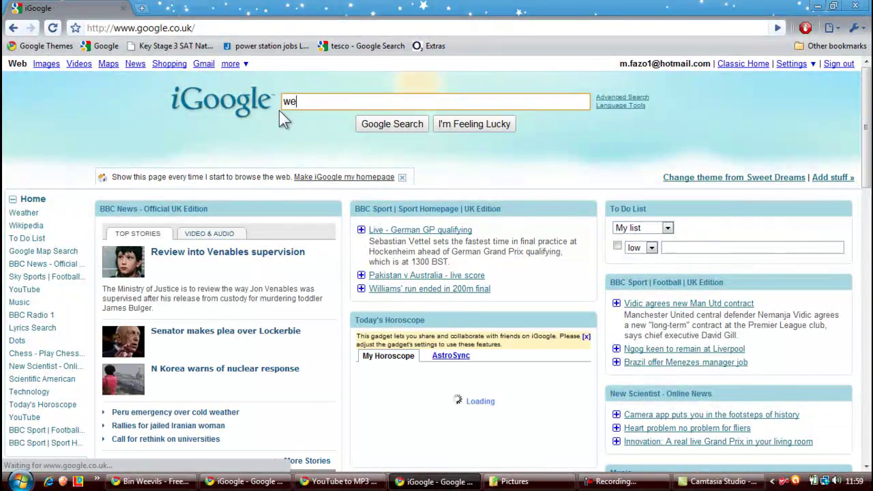
{"action": "type", "text": " 7"}
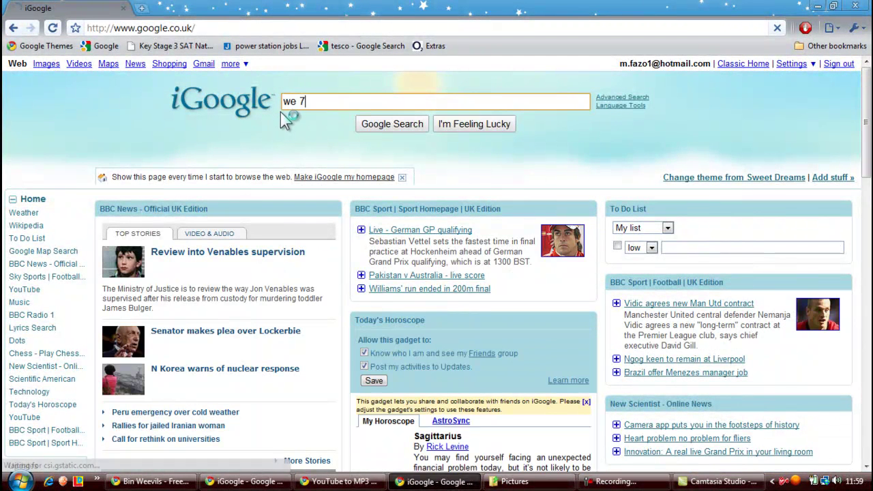
{"action": "key", "text": "Return"}
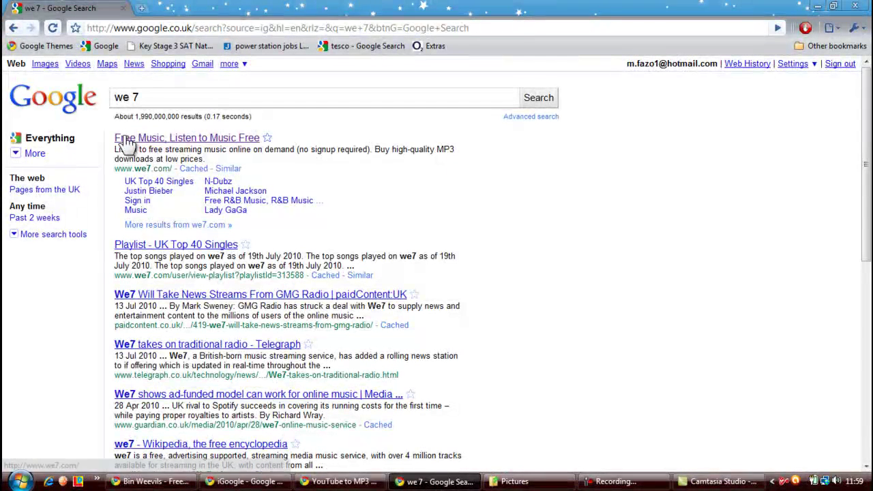
Open the we7 site and browse its Top music, we7 loves and Recent releases sections
{"action": "left_click", "coordinate": [126, 140]}
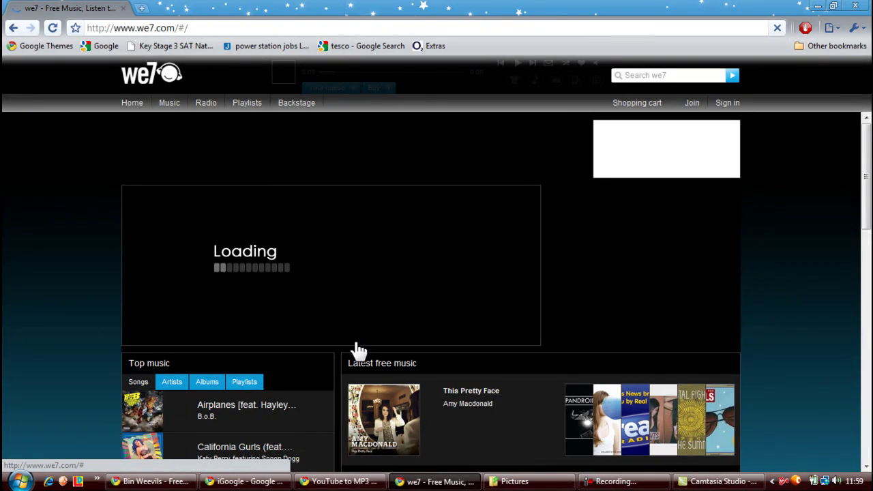
{"action": "scroll", "coordinate": [423, 282], "scroll_direction": "down", "scroll_amount": 4}
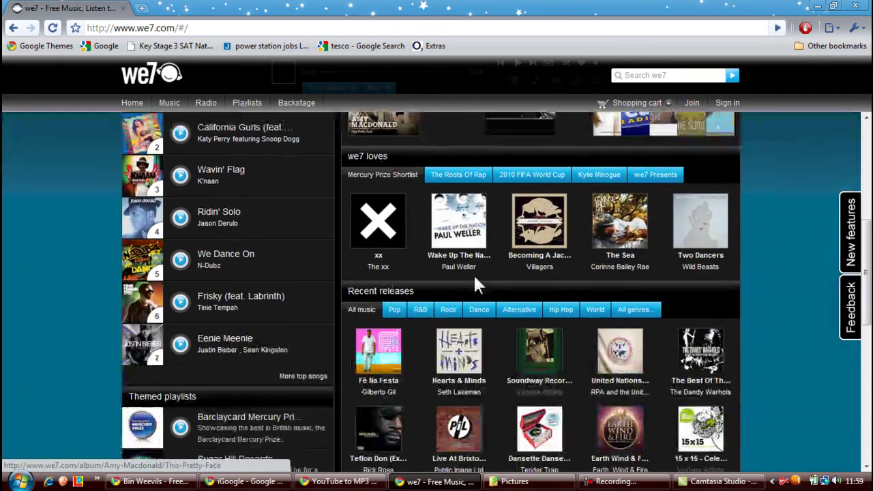
{"action": "scroll", "coordinate": [259, 311], "scroll_direction": "down", "scroll_amount": 1}
{"action": "scroll", "coordinate": [170, 282], "scroll_direction": "up", "scroll_amount": 2}
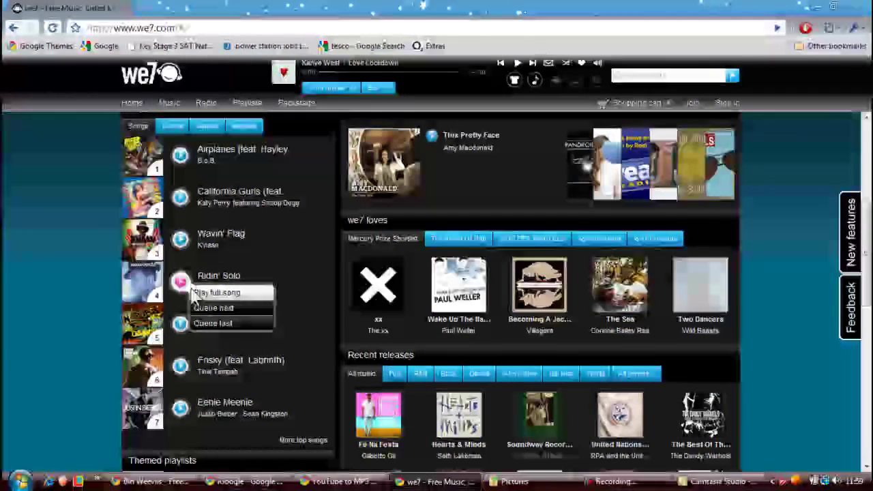
{"action": "mouse_move", "coordinate": [179, 153]}
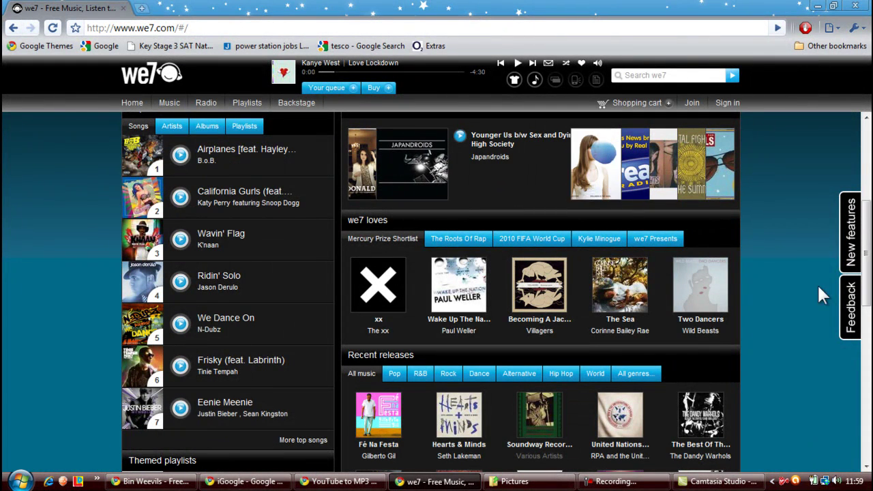
{"action": "scroll", "coordinate": [249, 415], "scroll_direction": "down", "scroll_amount": 1}
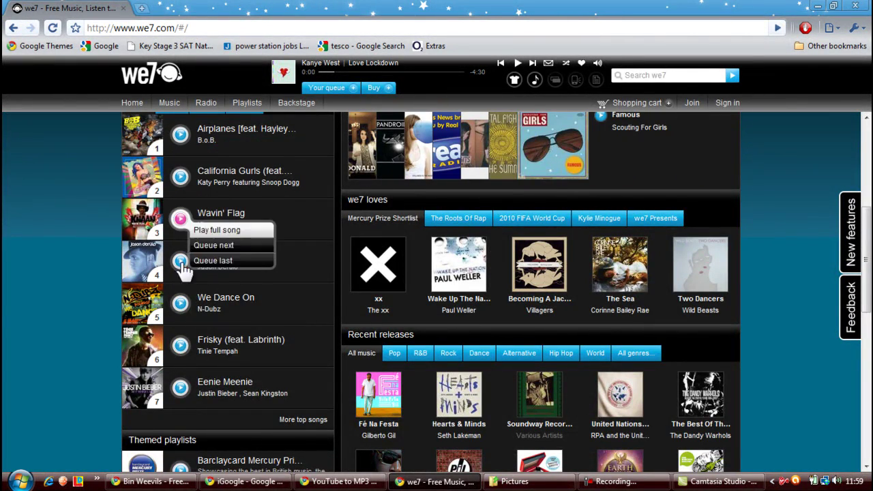
{"action": "mouse_move", "coordinate": [190, 403]}
{"action": "scroll", "coordinate": [191, 403], "scroll_direction": "down", "scroll_amount": 5}
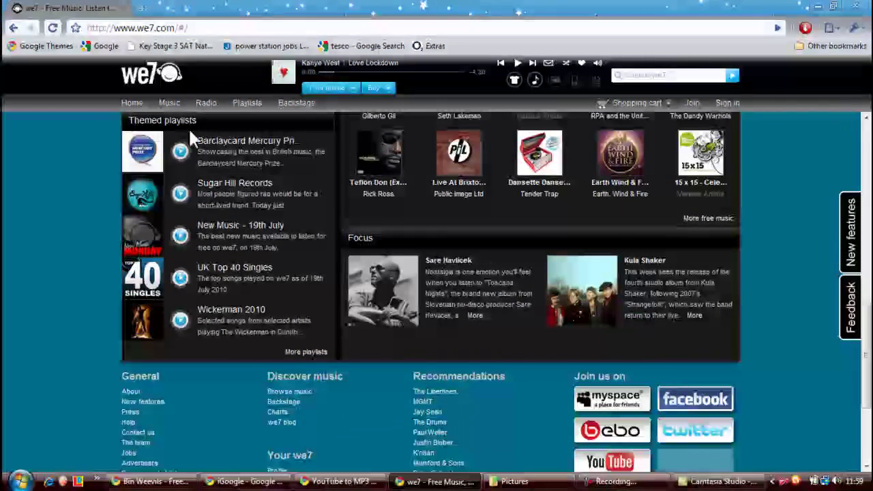
{"action": "scroll", "coordinate": [409, 171], "scroll_direction": "up", "scroll_amount": 5}
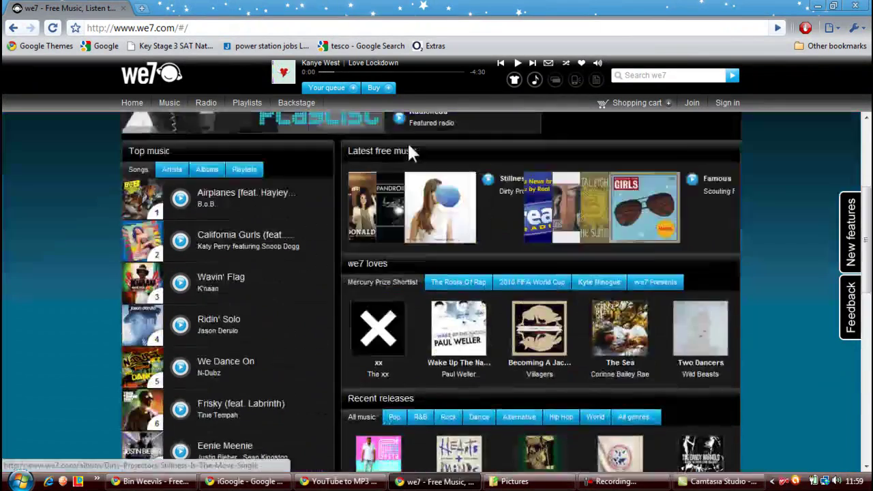
{"action": "scroll", "coordinate": [367, 149], "scroll_direction": "up", "scroll_amount": 2}
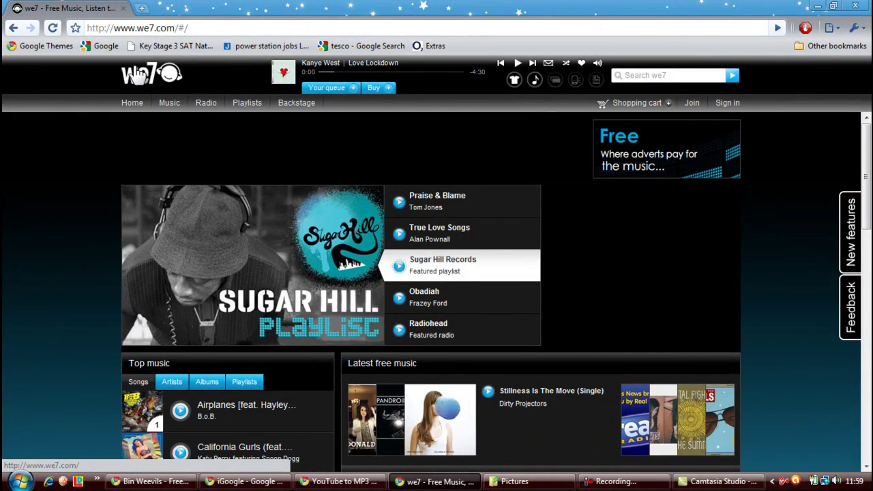
{"action": "scroll", "coordinate": [79, 203], "scroll_direction": "down", "scroll_amount": 3}
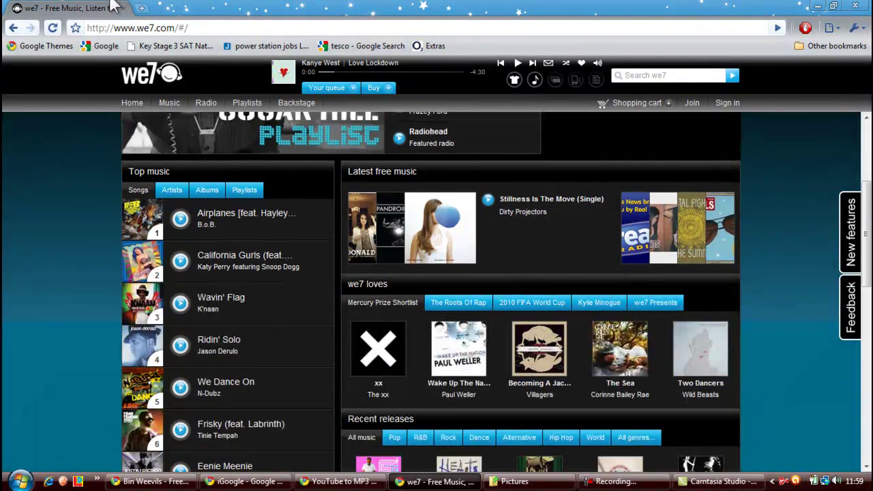